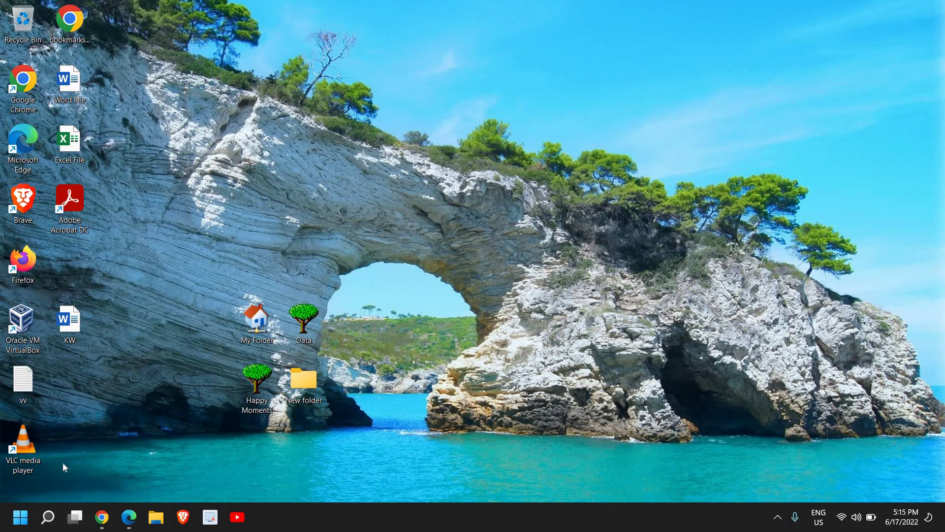
Launch Command Prompt as administrator from Windows Search.
{"action": "left_click", "coordinate": [49, 515]}
{"action": "type", "text": "cm"}
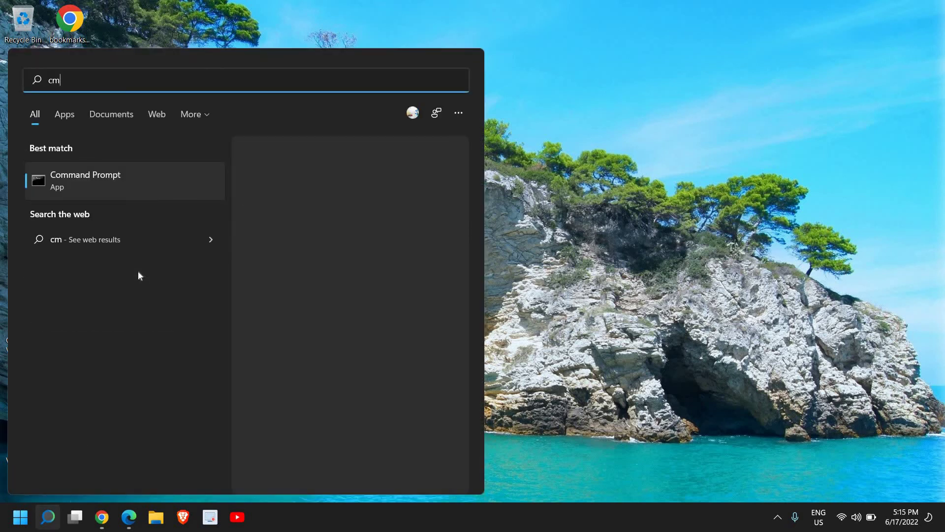
{"action": "type", "text": "d"}
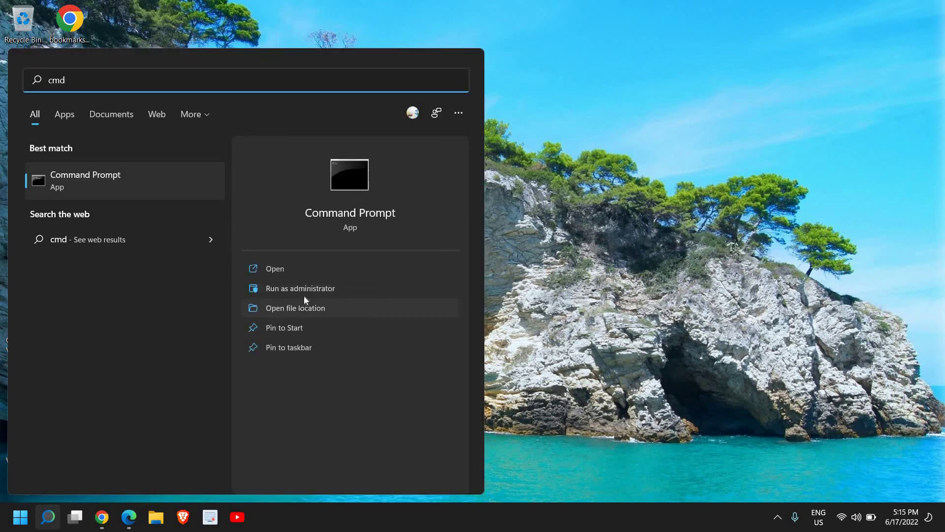
{"action": "left_click", "coordinate": [305, 295]}
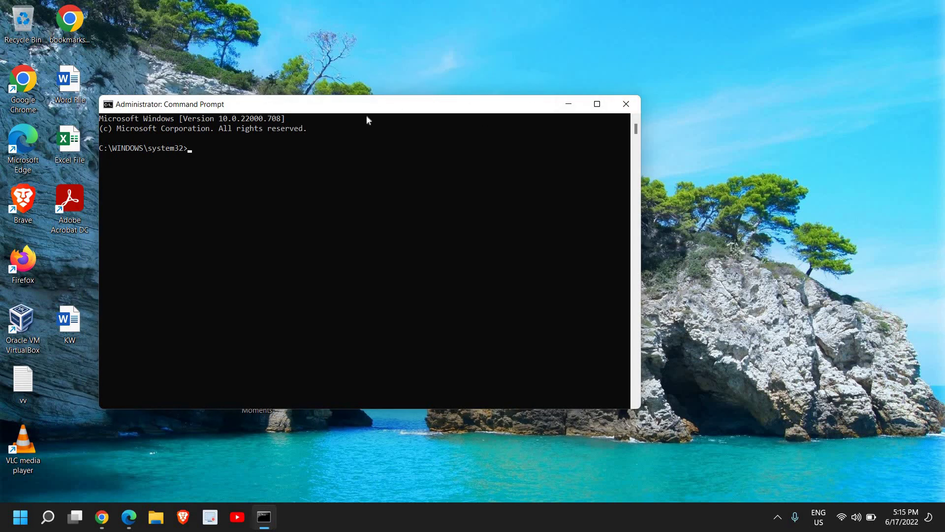
Run ipconfig /all to read the default gateway 192.168.1.1.
{"action": "left_click", "coordinate": [372, 200]}
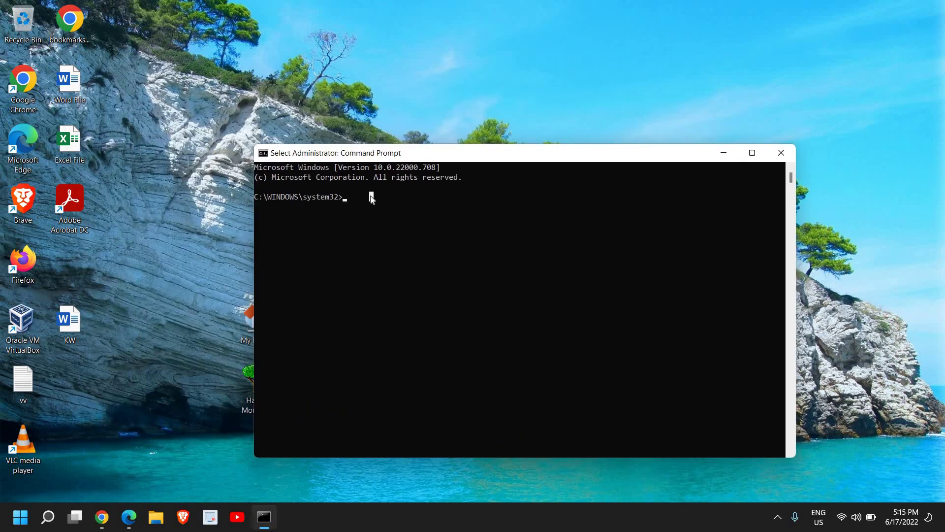
{"action": "key", "text": "Escape"}
{"action": "type", "text": "ipco"}
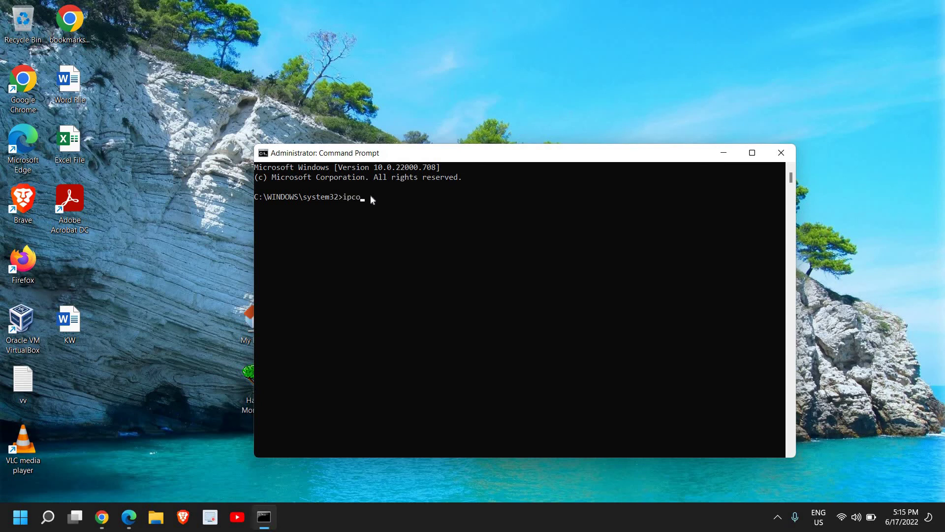
{"action": "type", "text": "nfi"}
{"action": "type", "text": "g /all"}
{"action": "key", "text": "Return"}
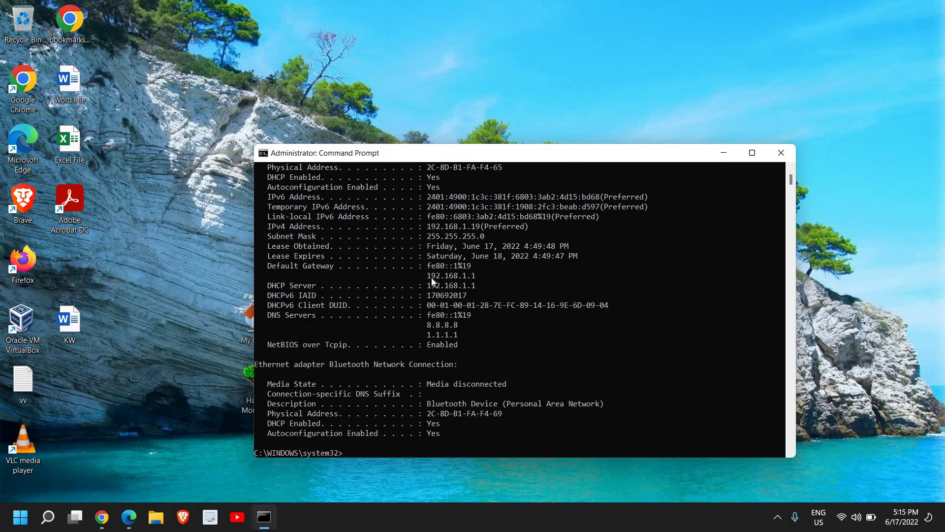
{"action": "scroll", "coordinate": [379, 344], "scroll_direction": "up", "scroll_amount": 2}
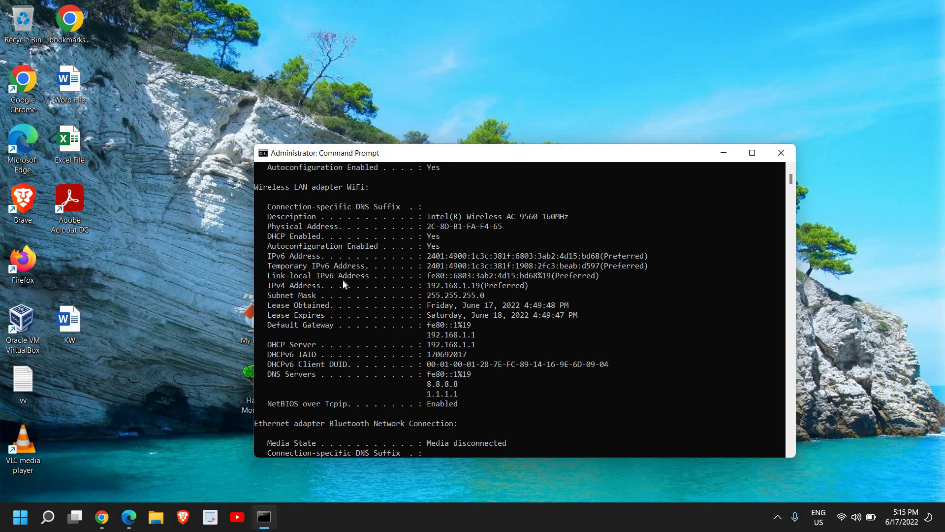
{"action": "scroll", "coordinate": [398, 351], "scroll_direction": "down", "scroll_amount": 3}
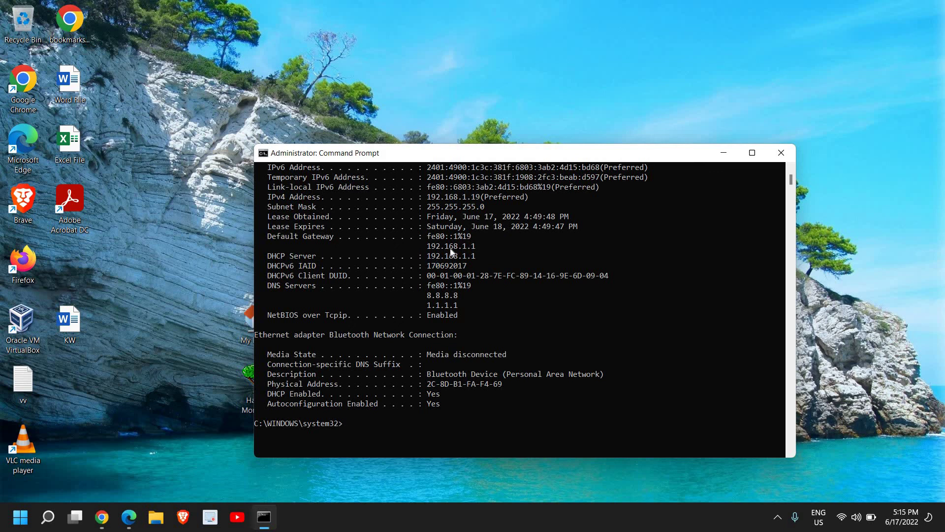
Load the router login page at 192.168.1.1 in a maximized Chrome window.
{"action": "left_click", "coordinate": [781, 153]}
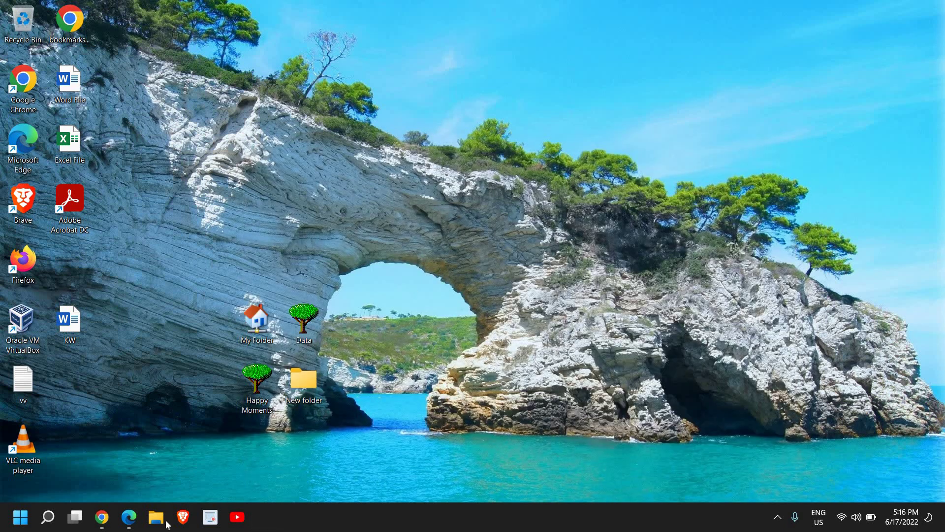
{"action": "left_click", "coordinate": [102, 517]}
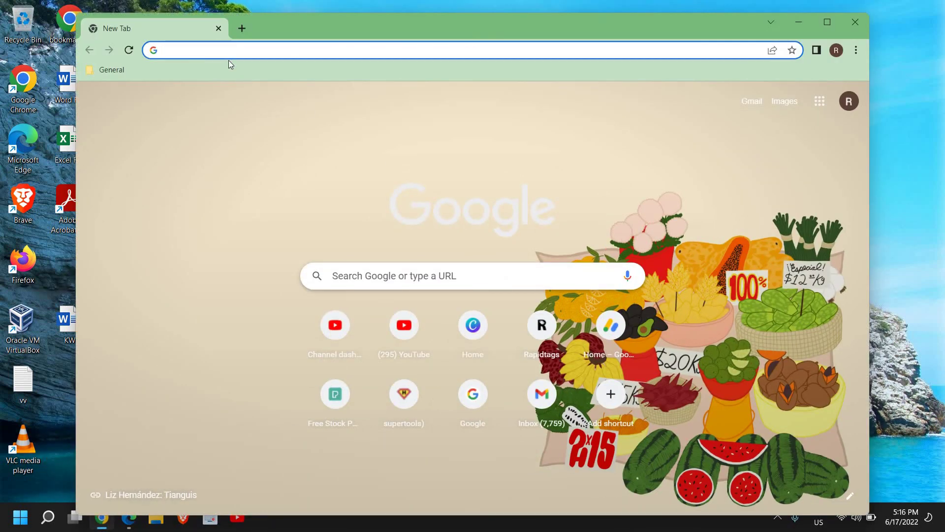
{"action": "type", "text": "192.168.1.1"}
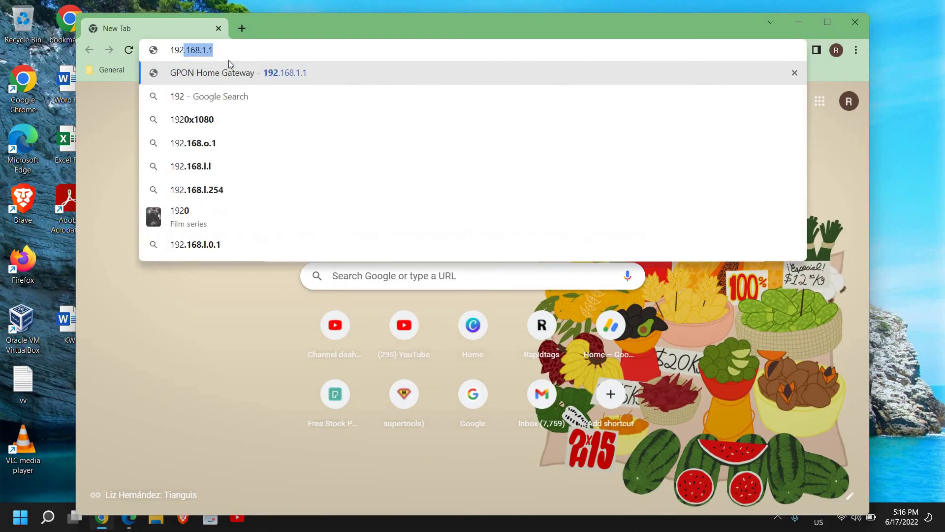
{"action": "key", "text": "Right"}
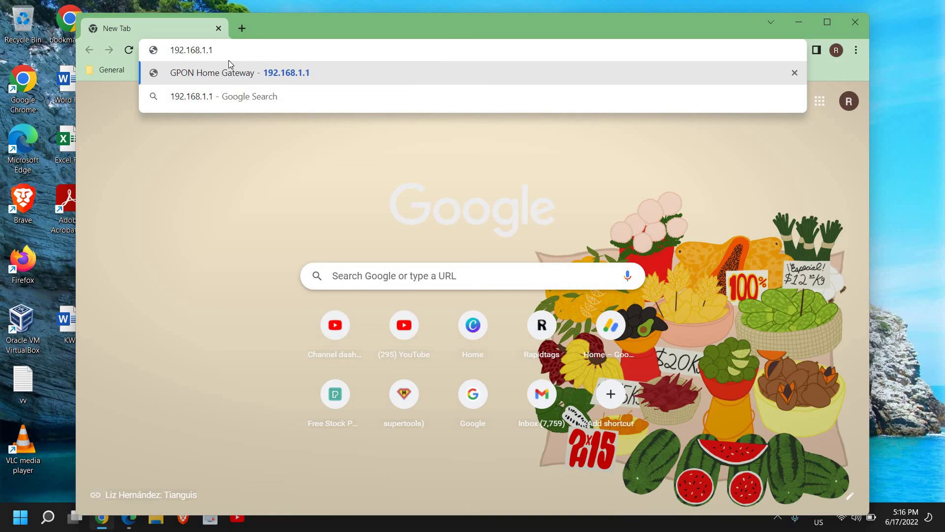
{"action": "key", "text": "Return"}
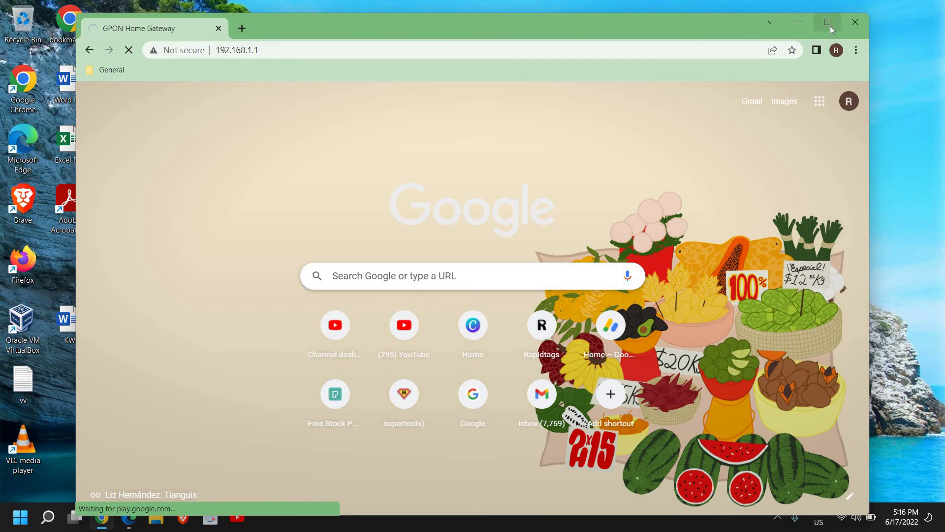
{"action": "left_click", "coordinate": [828, 23]}
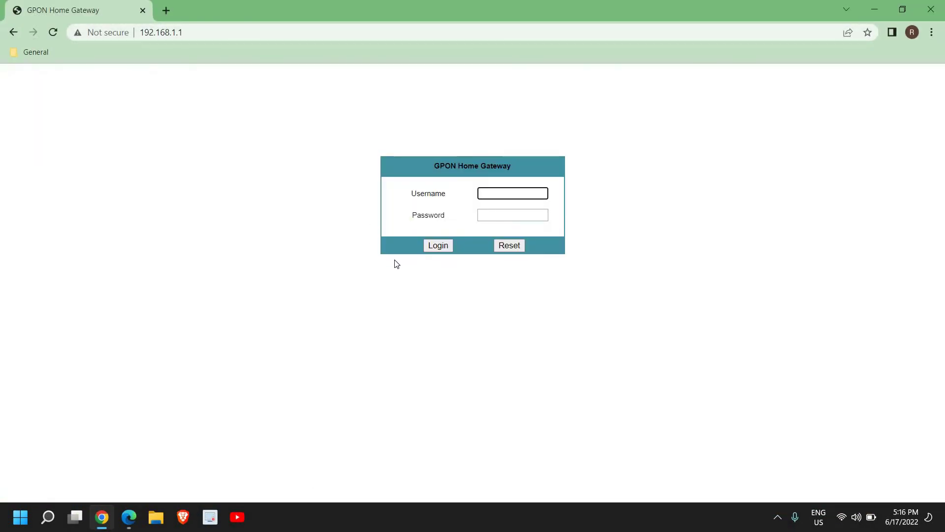
Sign in with the saved admin credentials to reach the Device Information page.
{"action": "left_click", "coordinate": [491, 195]}
{"action": "left_click", "coordinate": [513, 218]}
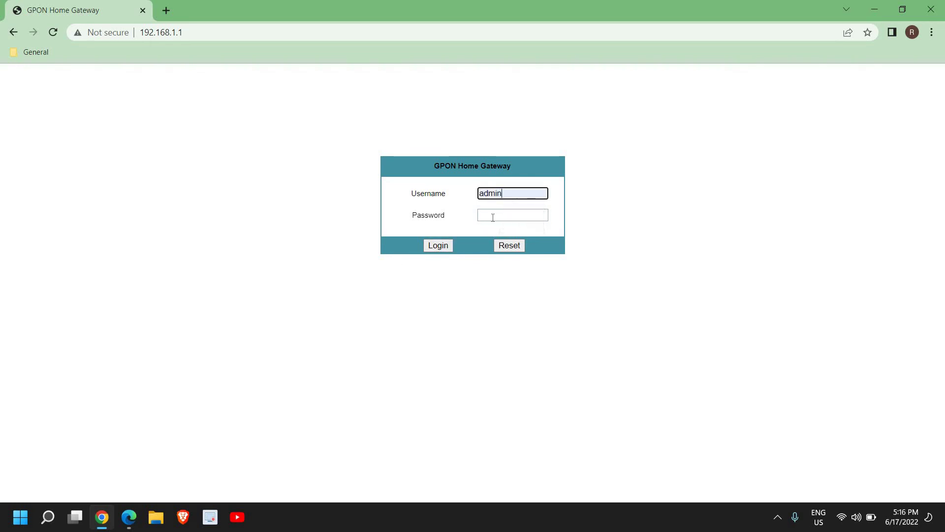
{"action": "left_click", "coordinate": [497, 216]}
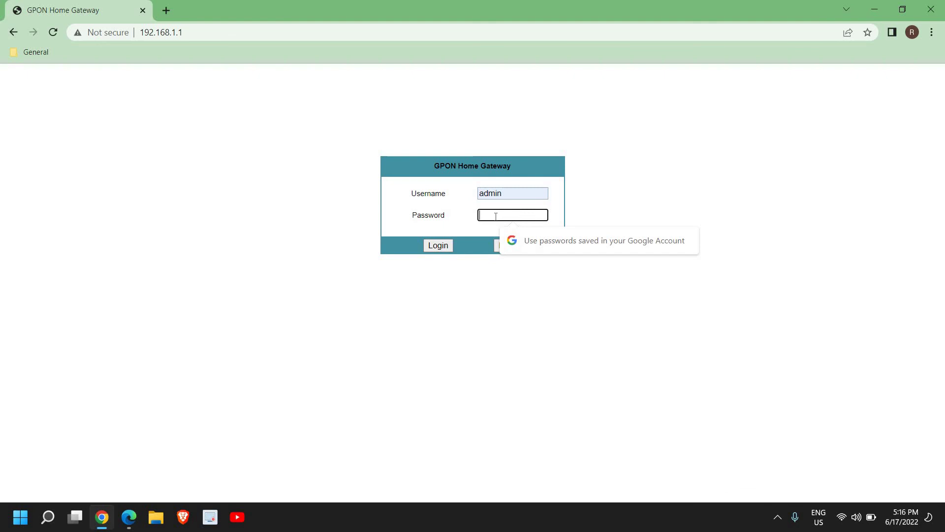
{"action": "type", "text": "admin"}
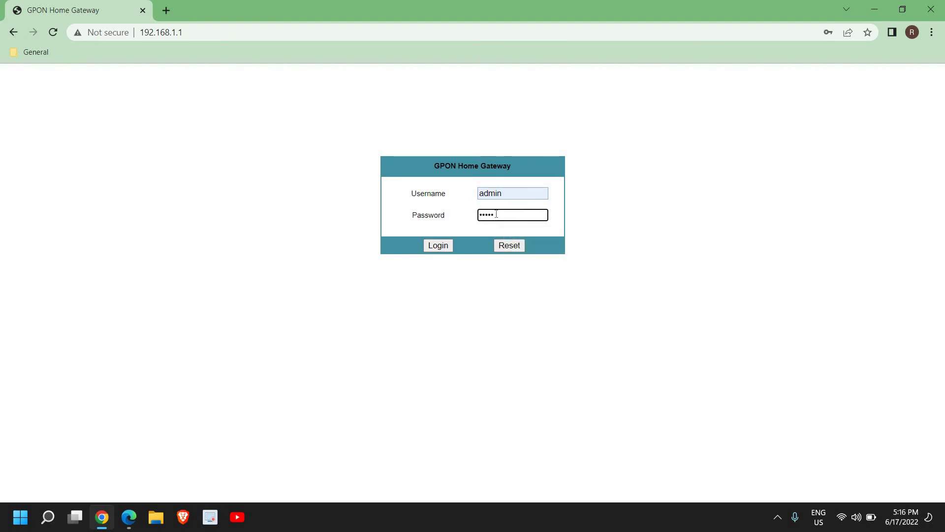
{"action": "left_click", "coordinate": [578, 235]}
{"action": "left_click", "coordinate": [426, 251]}
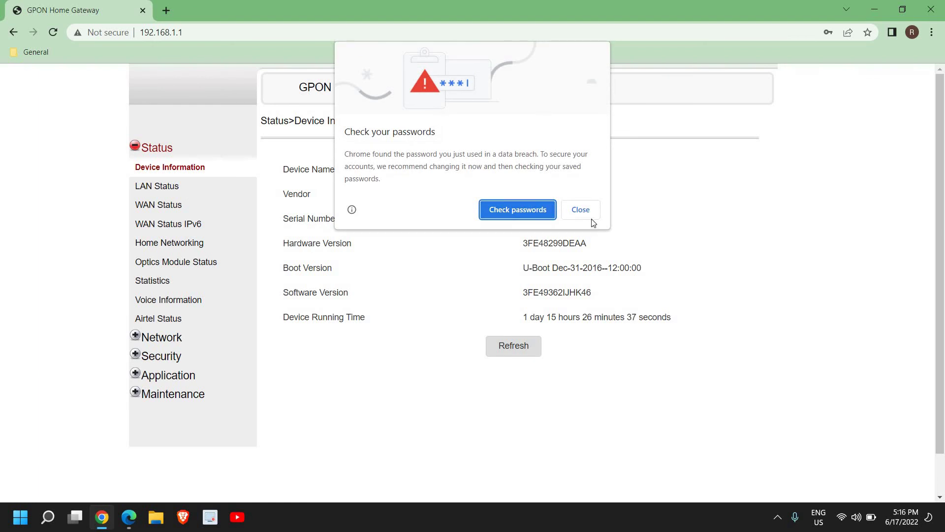
Dismiss Chrome's password prompts and expand the Network section to its LAN settings.
{"action": "left_click", "coordinate": [582, 211]}
{"action": "left_click", "coordinate": [848, 235]}
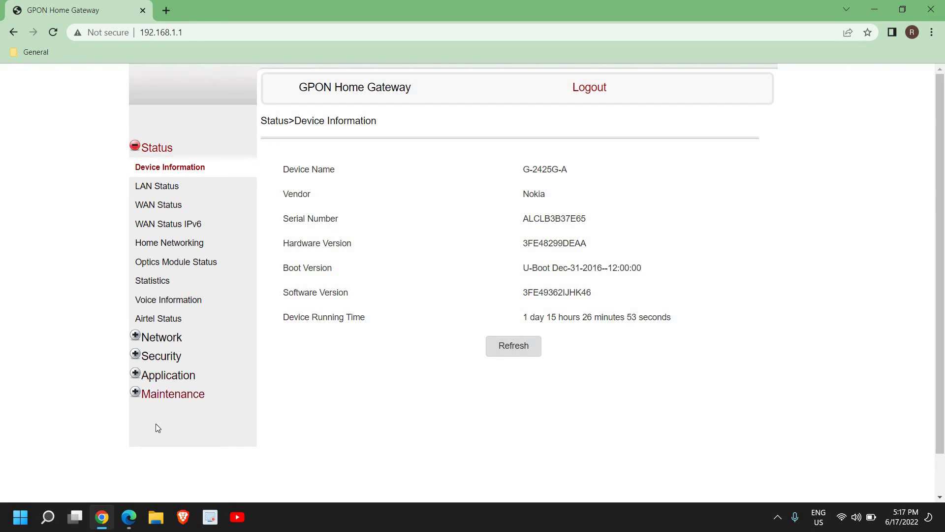
{"action": "left_click", "coordinate": [142, 338]}
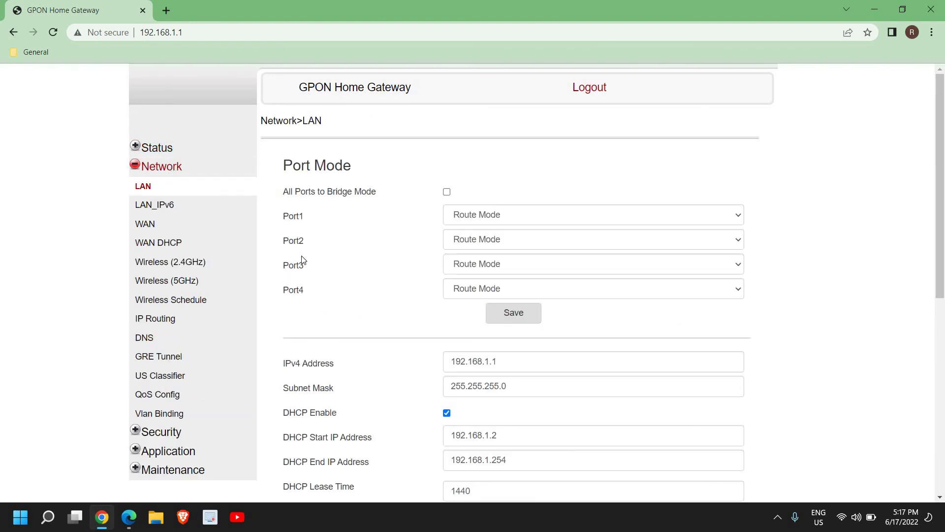
{"action": "scroll", "coordinate": [382, 308], "scroll_direction": "down", "scroll_amount": 1}
{"action": "scroll", "coordinate": [382, 307], "scroll_direction": "down", "scroll_amount": 2}
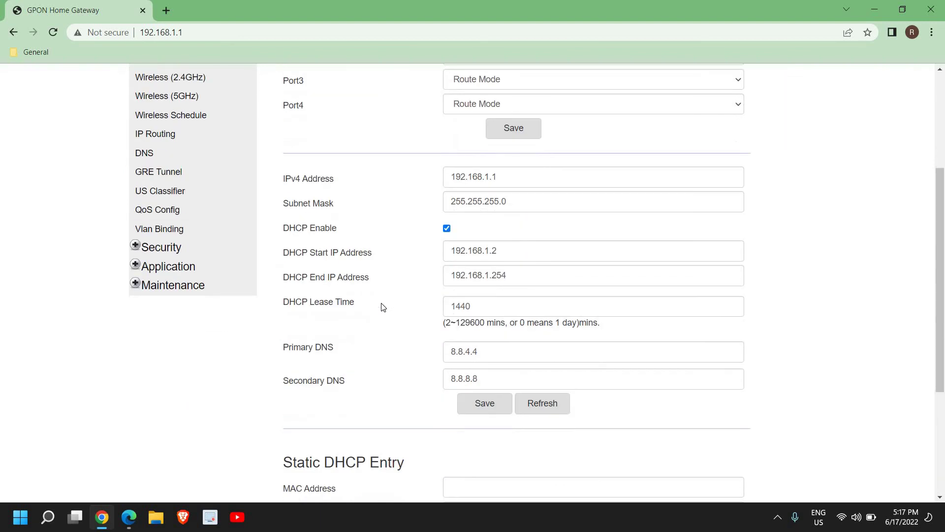
{"action": "scroll", "coordinate": [382, 308], "scroll_direction": "down", "scroll_amount": 1}
{"action": "scroll", "coordinate": [381, 307], "scroll_direction": "down", "scroll_amount": 1}
{"action": "scroll", "coordinate": [382, 308], "scroll_direction": "up", "scroll_amount": 5}
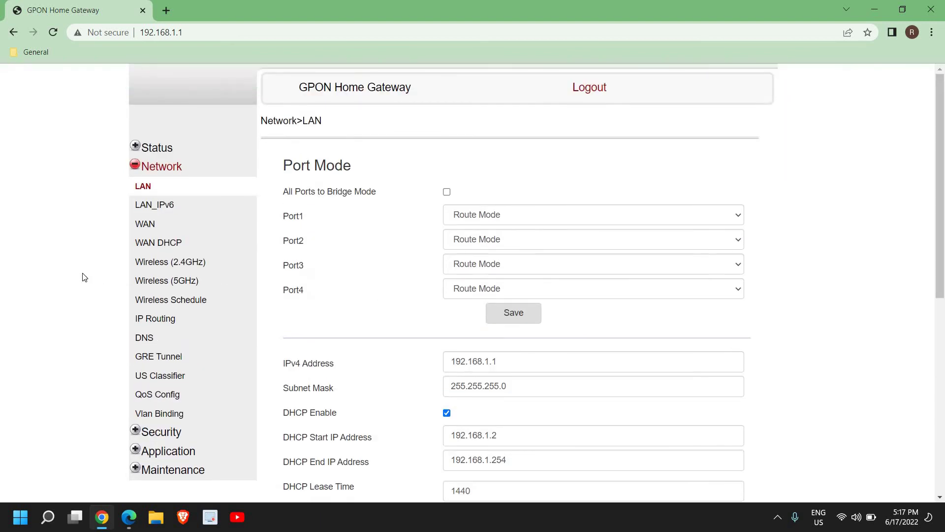
Browse to the Wireless (2.4GHz) settings page for the WickedSunny network.
{"action": "left_click", "coordinate": [165, 269]}
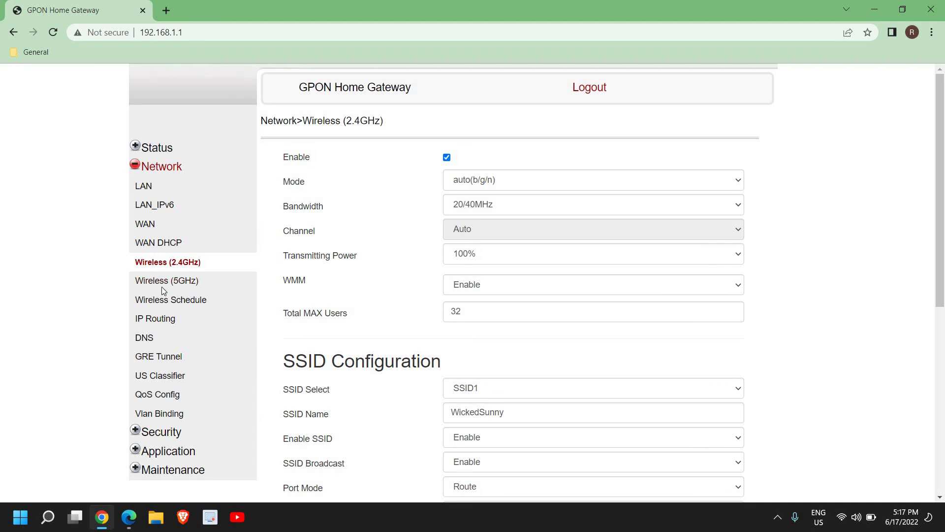
{"action": "left_click", "coordinate": [165, 283]}
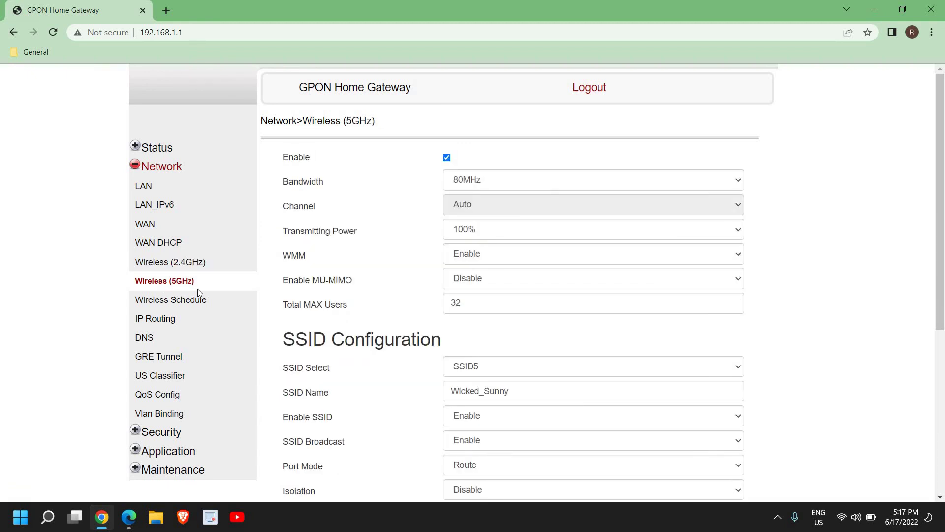
{"action": "left_click", "coordinate": [181, 265]}
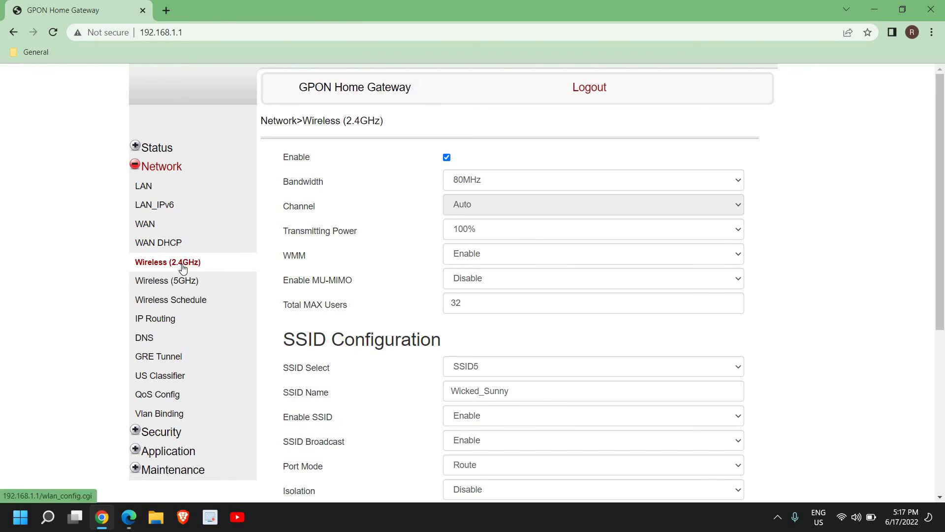
{"action": "scroll", "coordinate": [421, 332], "scroll_direction": "down", "scroll_amount": 3}
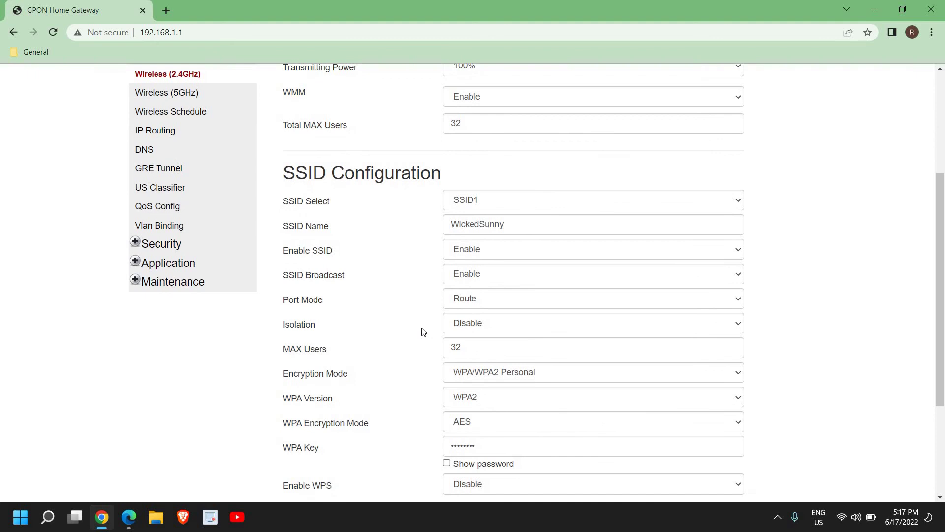
{"action": "scroll", "coordinate": [422, 332], "scroll_direction": "down", "scroll_amount": 2}
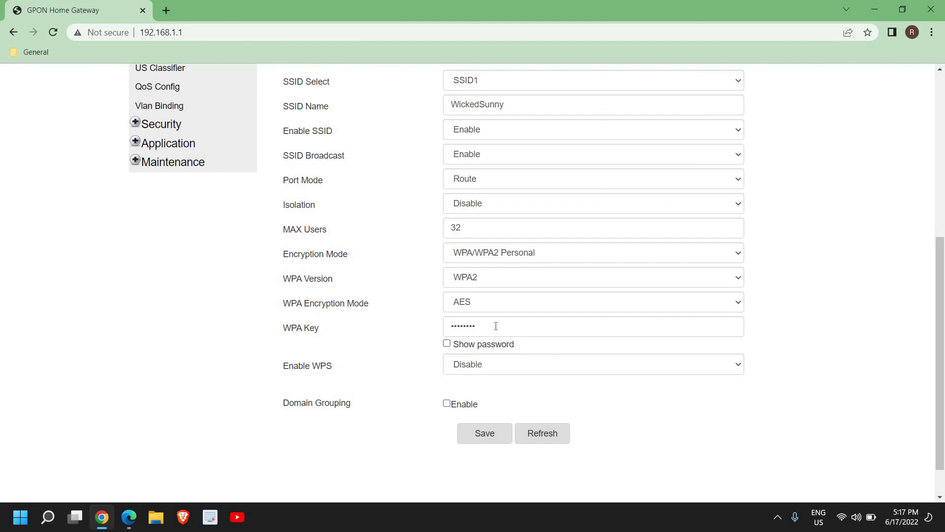
Replace the existing 2.4GHz WPA key with the new key and save it.
{"action": "left_click", "coordinate": [462, 328]}
{"action": "left_click_drag", "start_coordinate": [462, 327], "coordinate": [433, 328]}
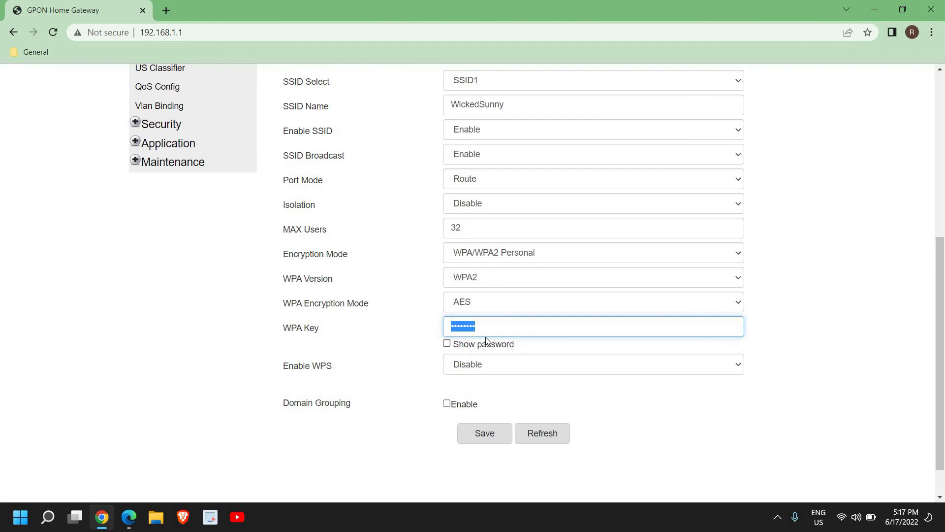
{"action": "scroll", "coordinate": [483, 343], "scroll_direction": "up", "scroll_amount": 1}
{"action": "scroll", "coordinate": [484, 362], "scroll_direction": "up", "scroll_amount": 1}
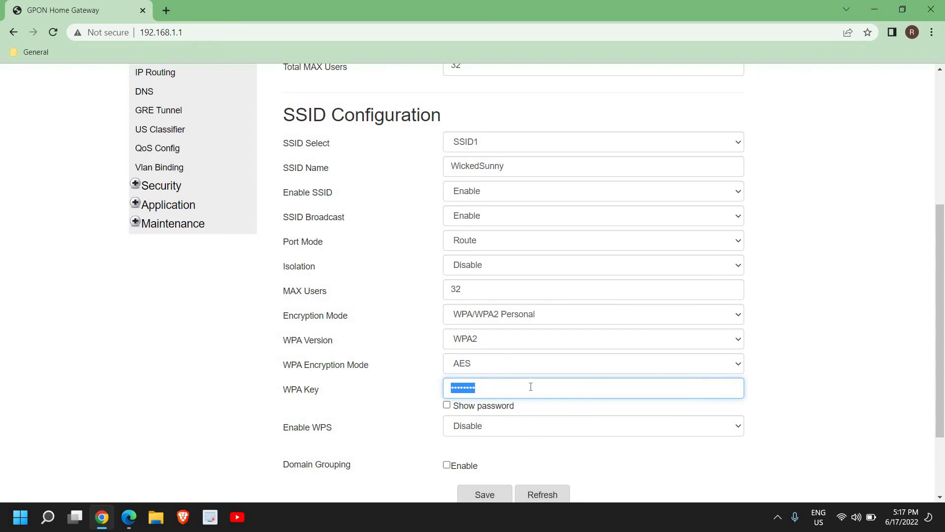
{"action": "left_click", "coordinate": [489, 387]}
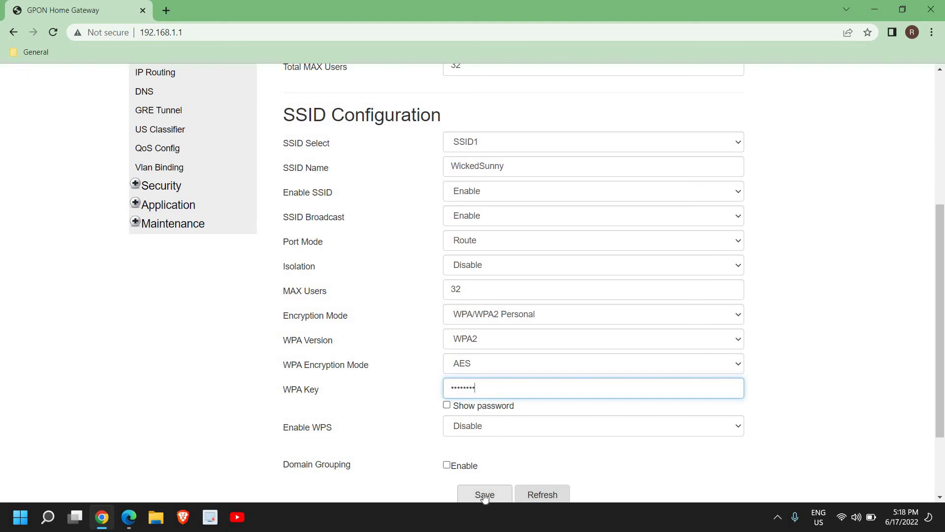
{"action": "left_click", "coordinate": [484, 495]}
{"action": "scroll", "coordinate": [384, 425], "scroll_direction": "up", "scroll_amount": 2}
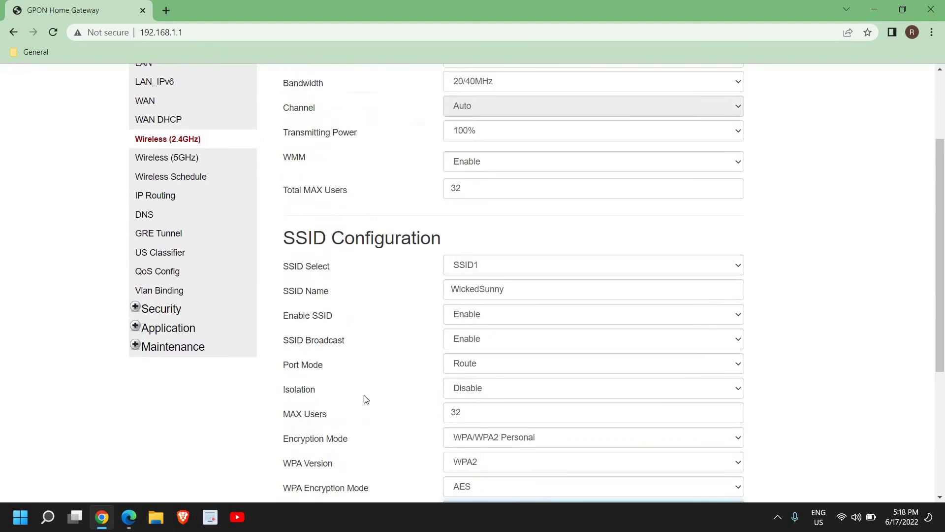
{"action": "scroll", "coordinate": [339, 355], "scroll_direction": "up", "scroll_amount": 1}
{"action": "scroll", "coordinate": [244, 303], "scroll_direction": "up", "scroll_amount": 1}
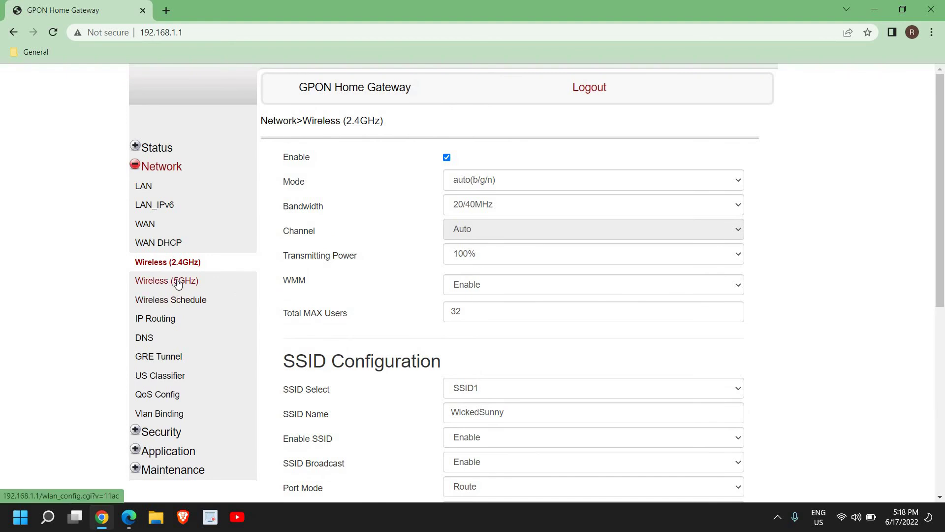
Review the 5GHz Wicked_Sunny WPA key and SSID name, then minimise the browser to the desktop.
{"action": "left_click", "coordinate": [179, 284]}
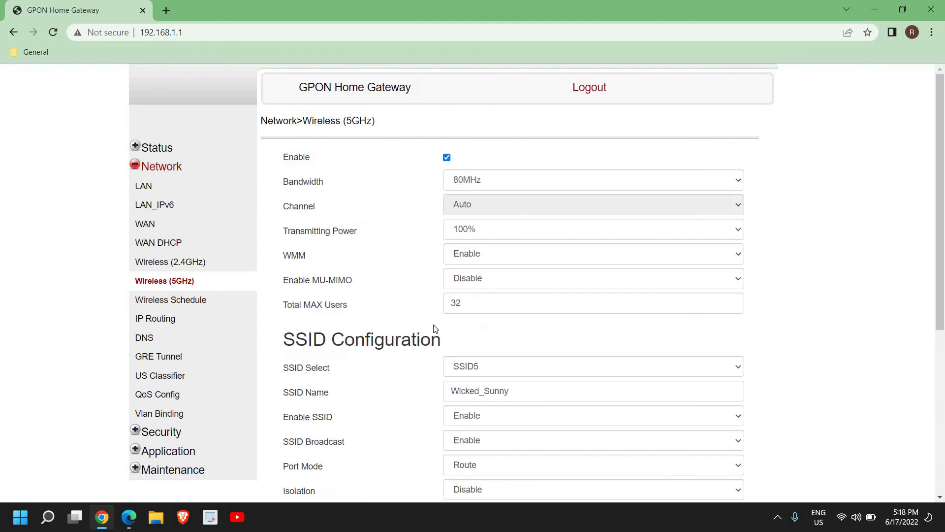
{"action": "scroll", "coordinate": [435, 327], "scroll_direction": "down", "scroll_amount": 3}
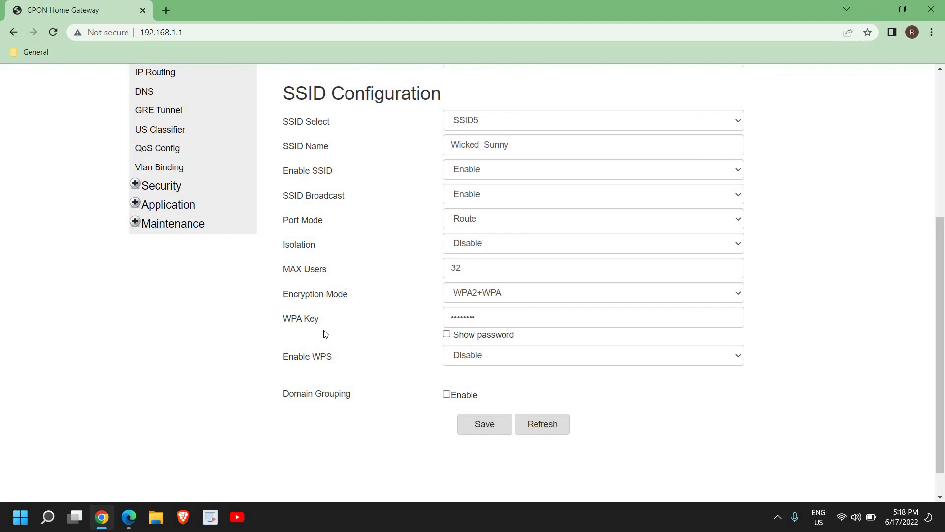
{"action": "left_click_drag", "start_coordinate": [446, 315], "coordinate": [611, 313]}
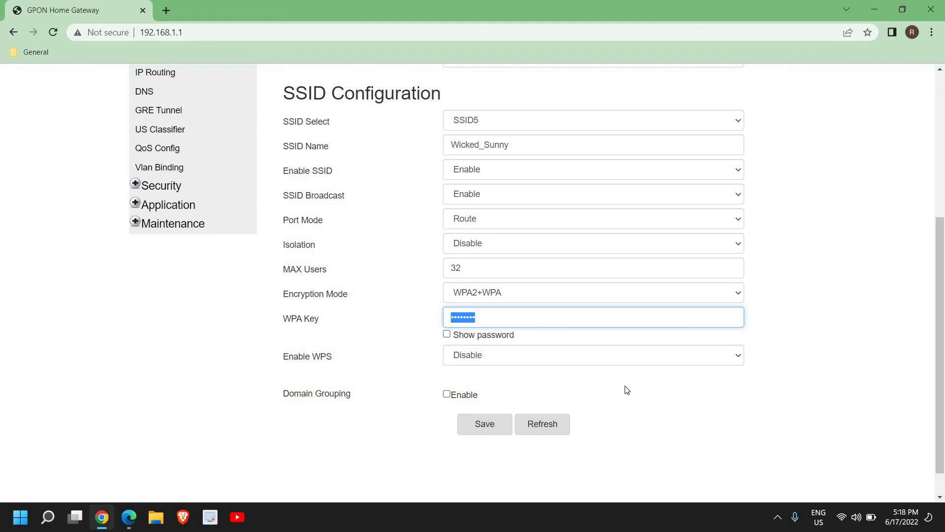
{"action": "scroll", "coordinate": [433, 214], "scroll_direction": "up", "scroll_amount": 1}
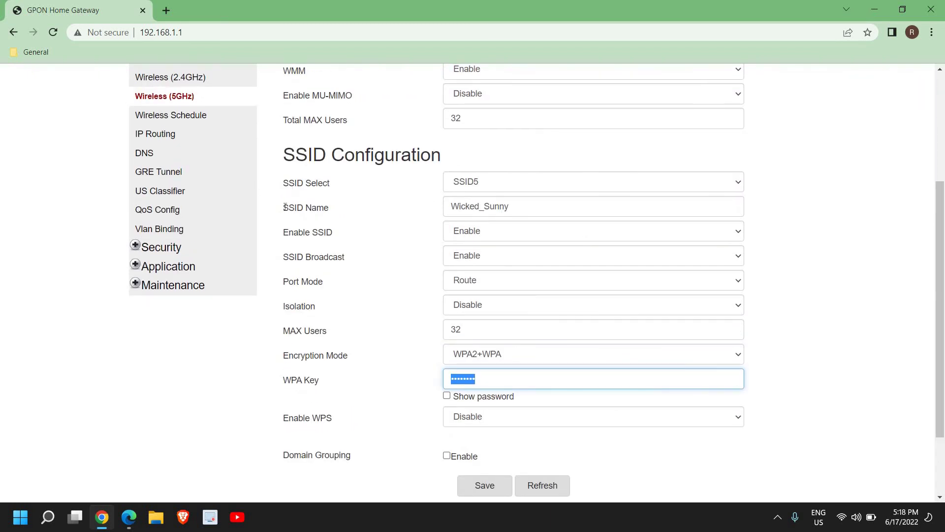
{"action": "scroll", "coordinate": [509, 369], "scroll_direction": "up", "scroll_amount": 1}
{"action": "scroll", "coordinate": [510, 370], "scroll_direction": "up", "scroll_amount": 2}
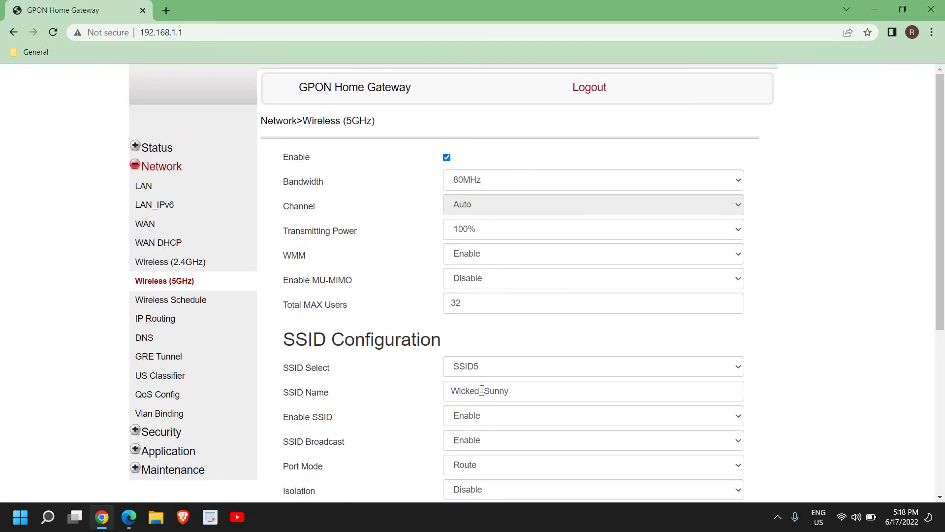
{"action": "left_click_drag", "start_coordinate": [521, 392], "coordinate": [426, 382]}
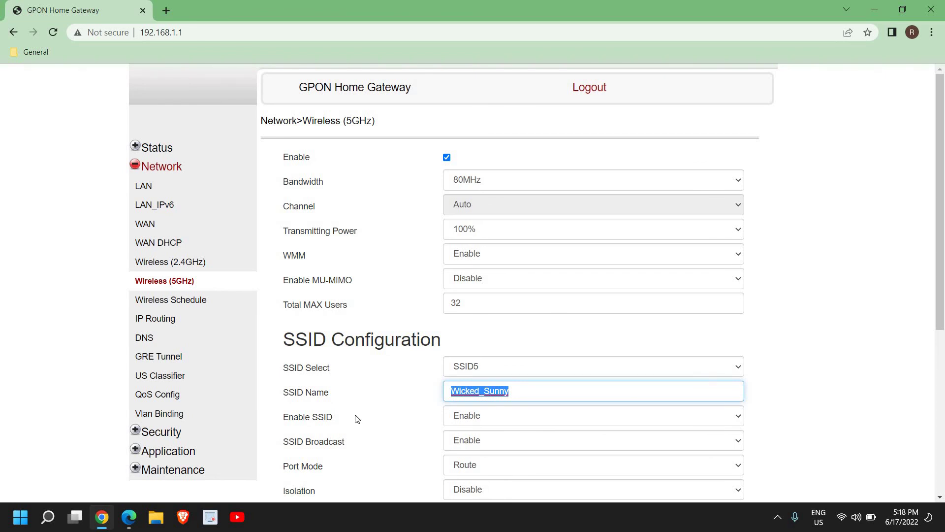
{"action": "left_click", "coordinate": [874, 9]}
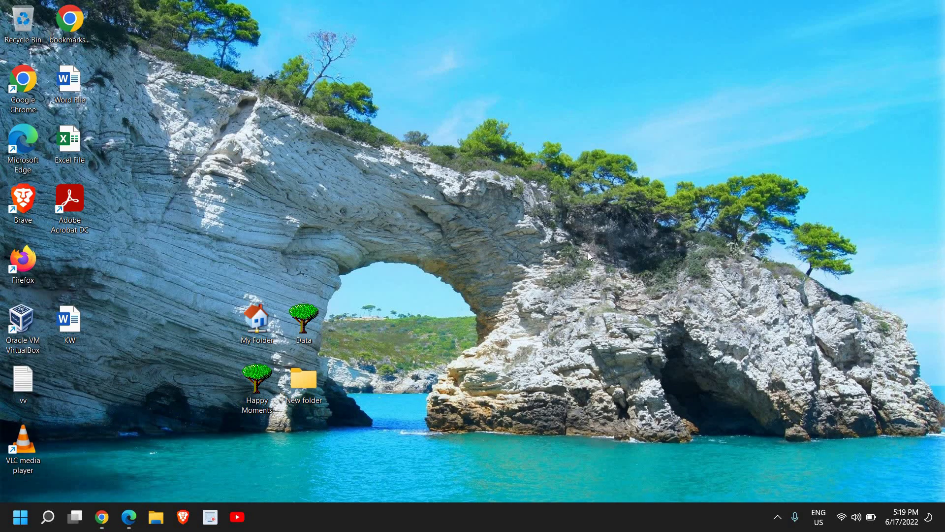